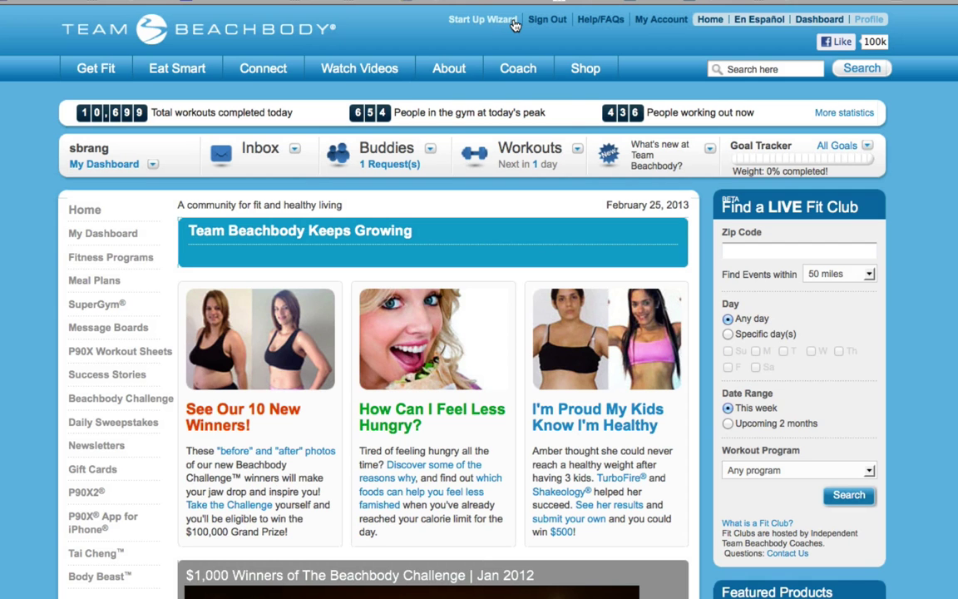
Step: Defer the start-up wizard tour with Finish Later and close the wizard window
{"action": "left_click", "coordinate": [515, 26]}
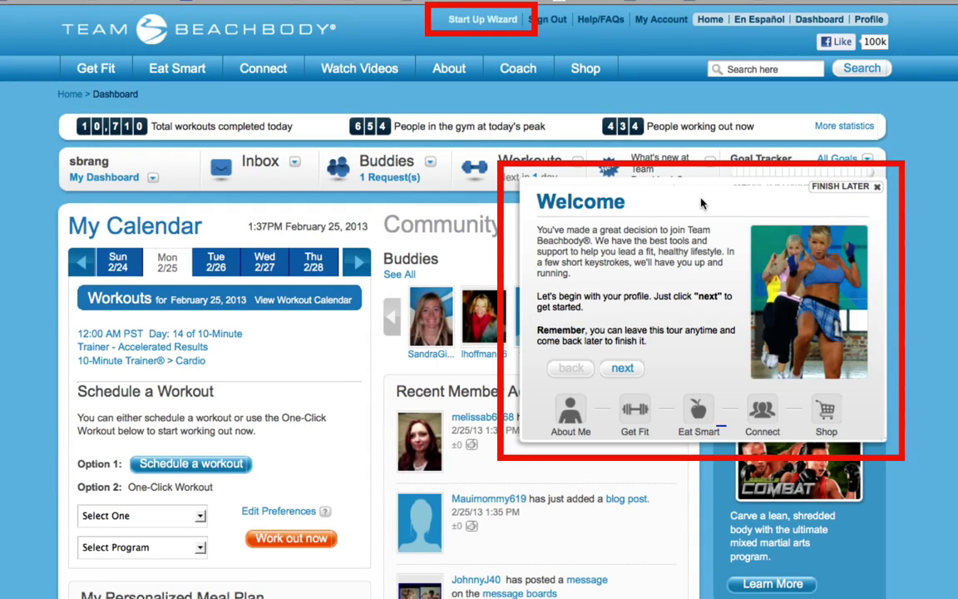
{"action": "left_click", "coordinate": [839, 186]}
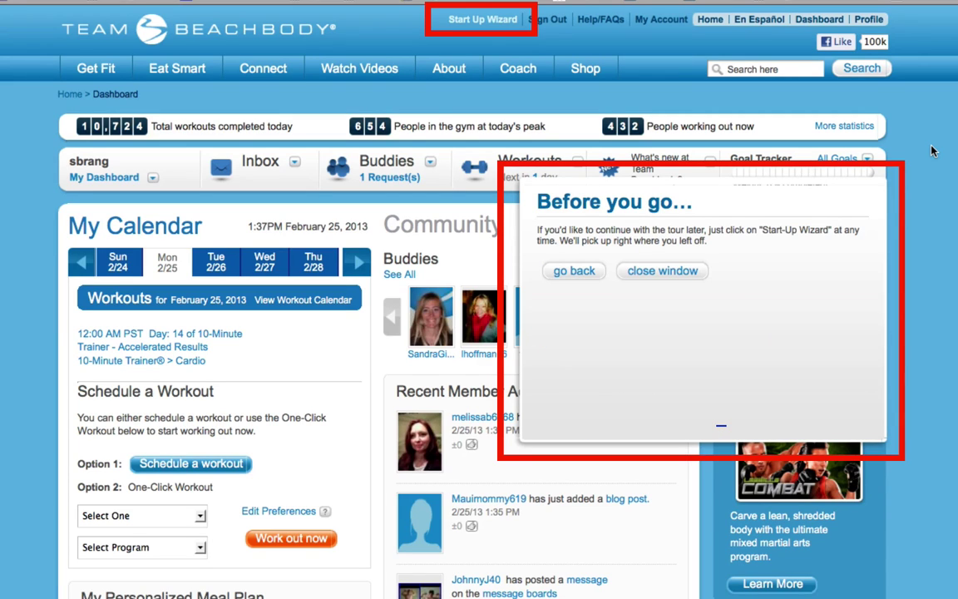
{"action": "left_click", "coordinate": [678, 271]}
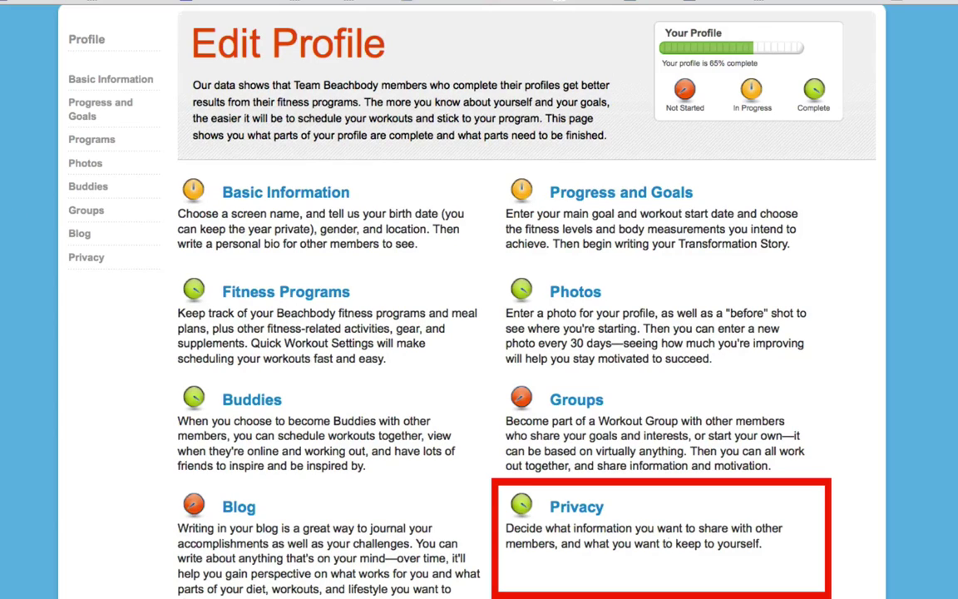
Step: Go to the Coach Online Office from the Coach menu
{"action": "scroll", "coordinate": [150, 227], "scroll_direction": "up", "scroll_amount": 5}
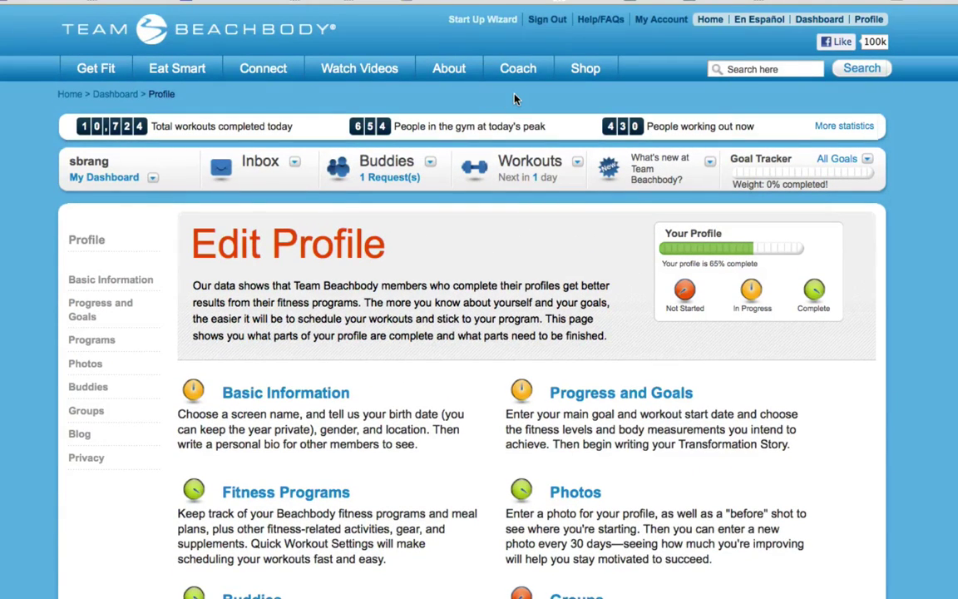
{"action": "mouse_move", "coordinate": [537, 75]}
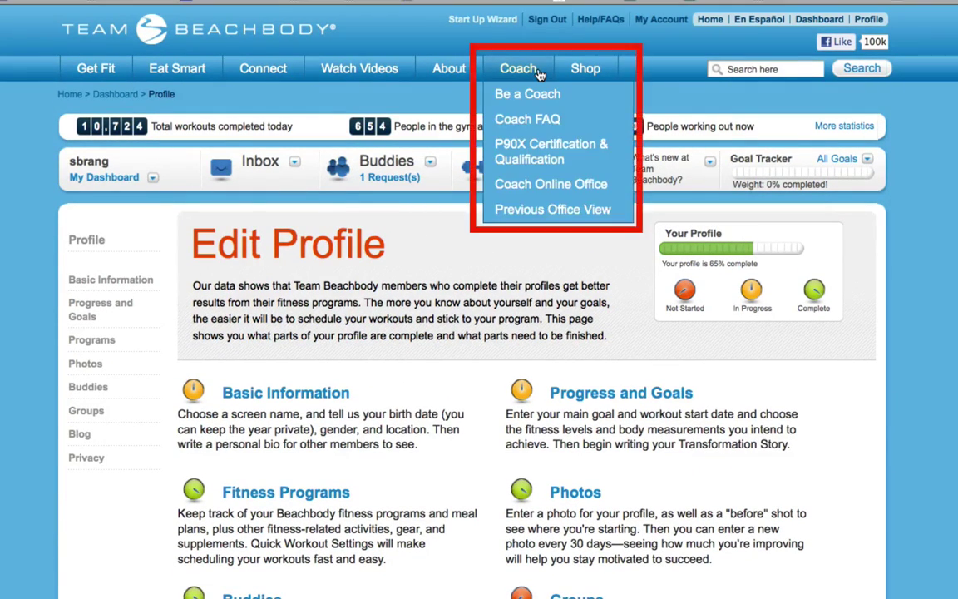
{"action": "left_click", "coordinate": [622, 186]}
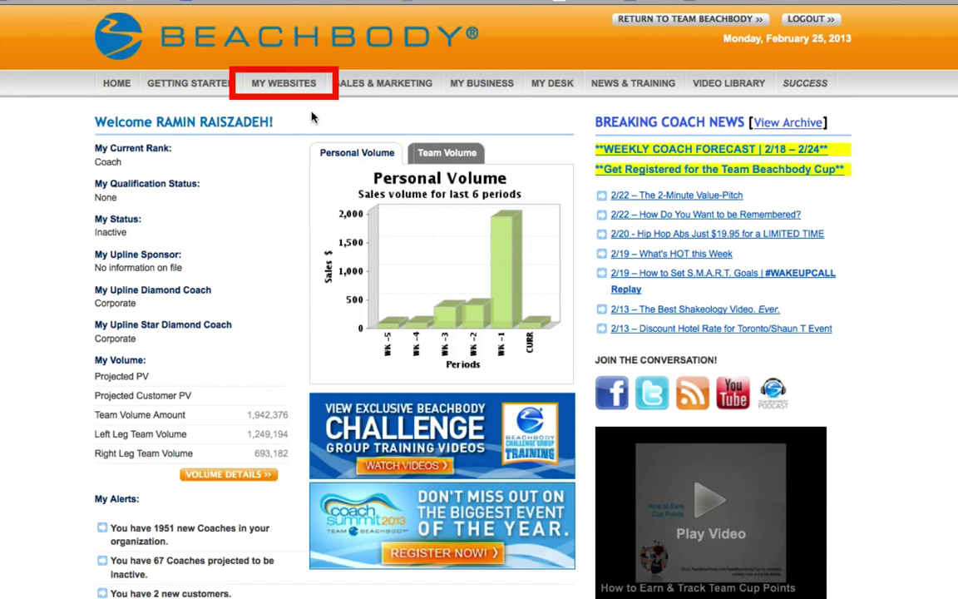
Step: Browse the MY WEBSITES submenus for Edit Beachbody Coach, Edit Shakeology and Edit Ultimate Reset
{"action": "mouse_move", "coordinate": [322, 86]}
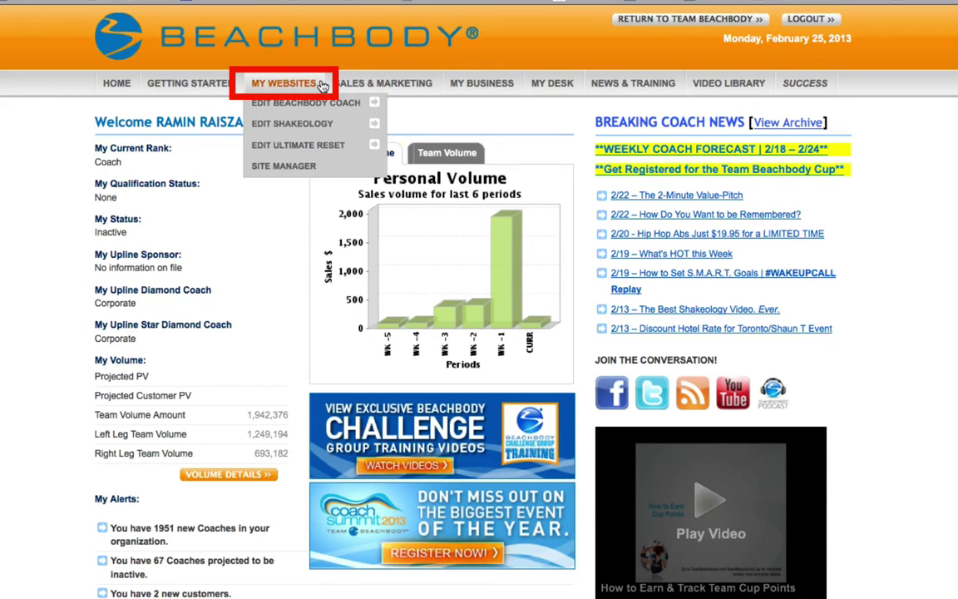
{"action": "mouse_move", "coordinate": [293, 99]}
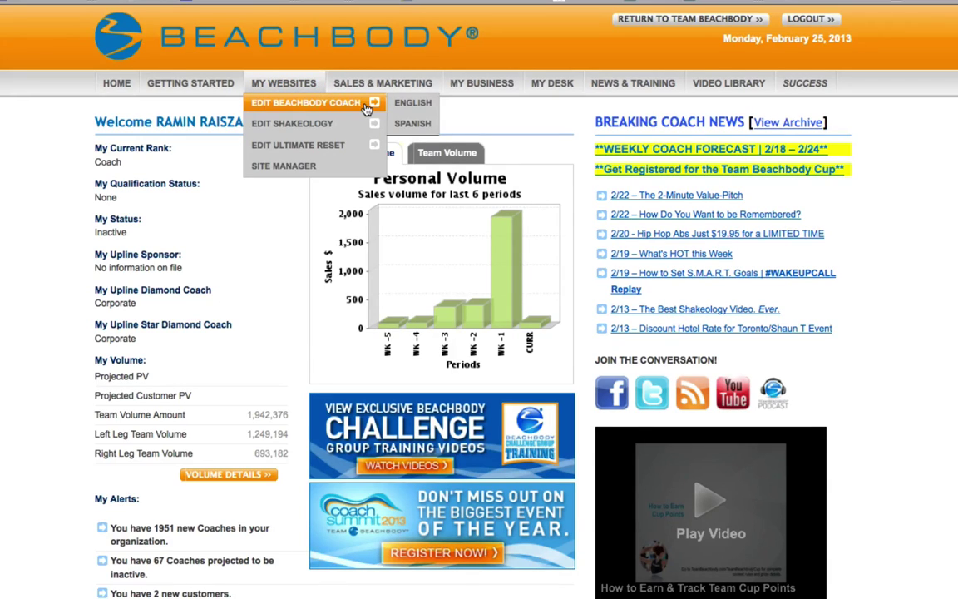
{"action": "mouse_move", "coordinate": [362, 127]}
{"action": "mouse_move", "coordinate": [358, 147]}
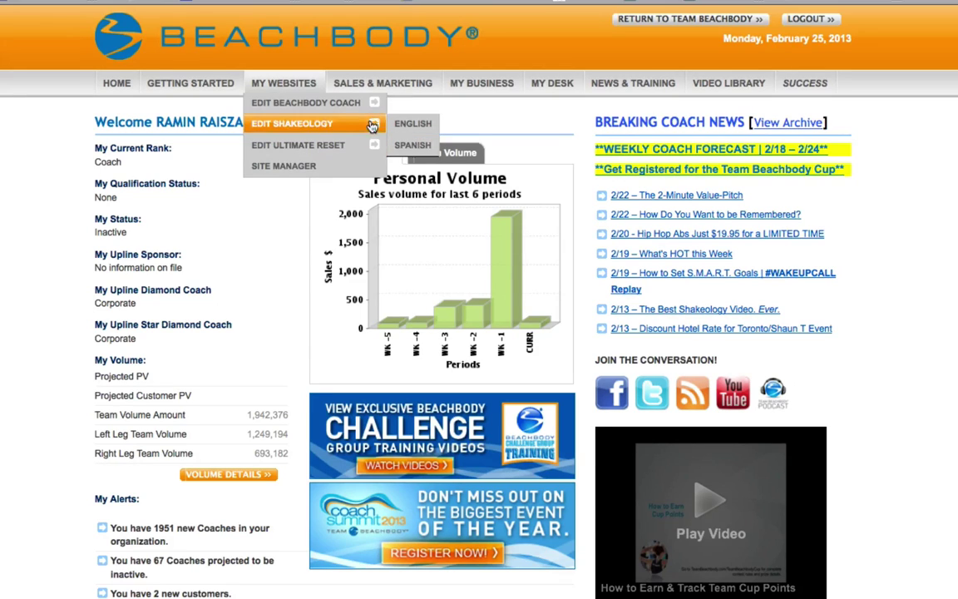
{"action": "mouse_move", "coordinate": [371, 103]}
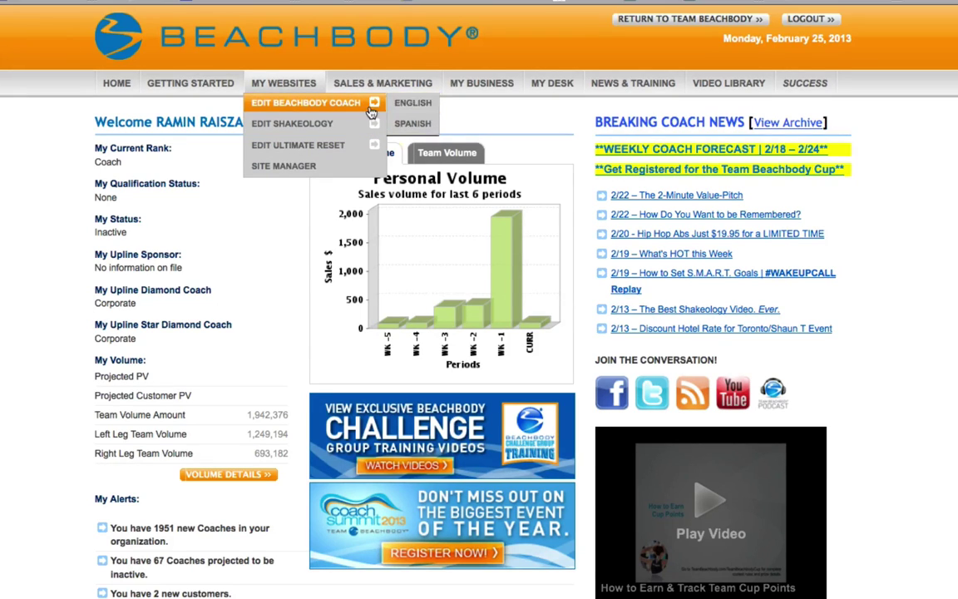
{"action": "mouse_move", "coordinate": [332, 121]}
Step: From MY WEBSITES > Edit Beachbody Coach > English, edit the name block and confirm saving it
{"action": "left_click", "coordinate": [405, 106]}
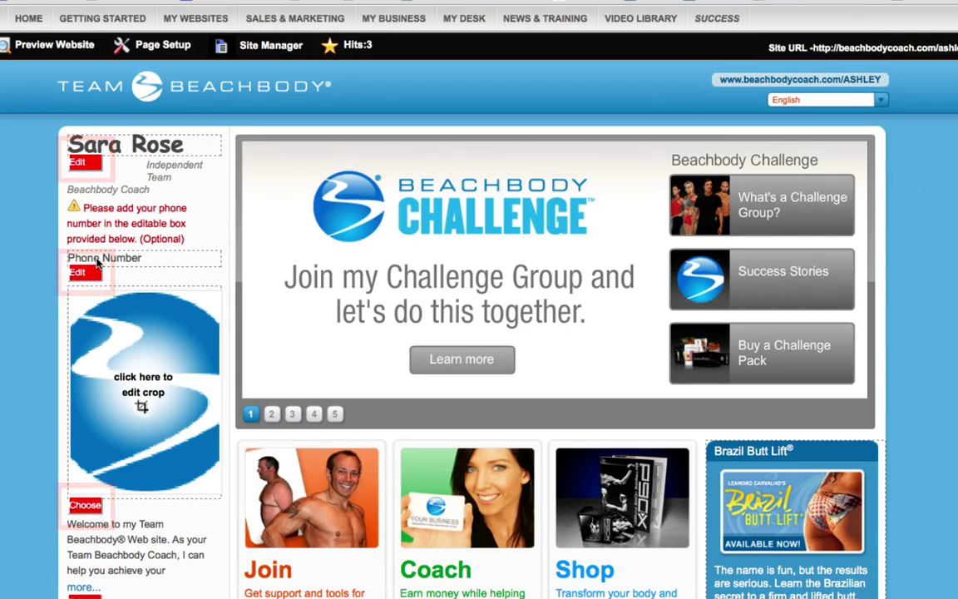
{"action": "left_click", "coordinate": [80, 170]}
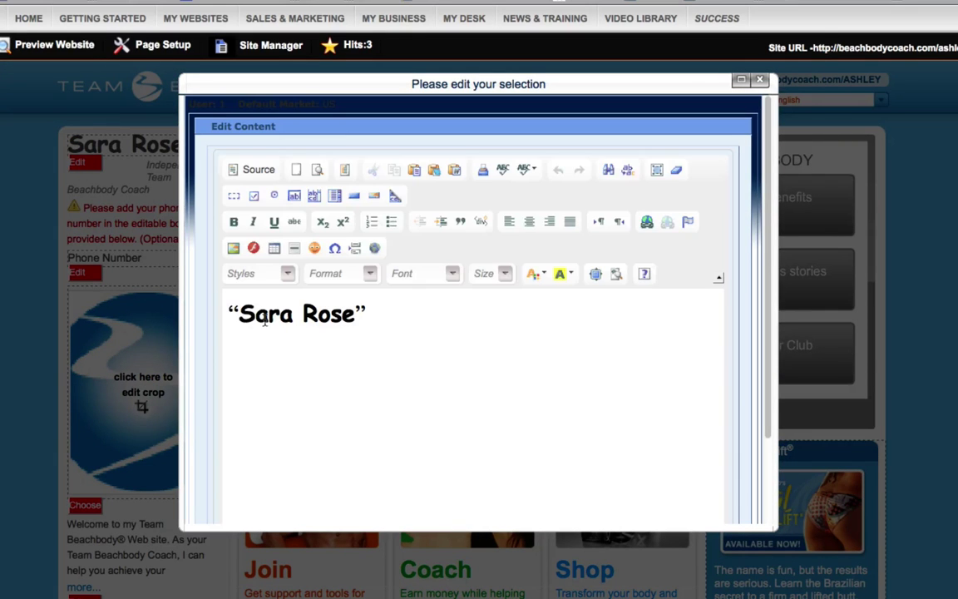
{"action": "scroll", "coordinate": [264, 321], "scroll_direction": "down", "scroll_amount": 3}
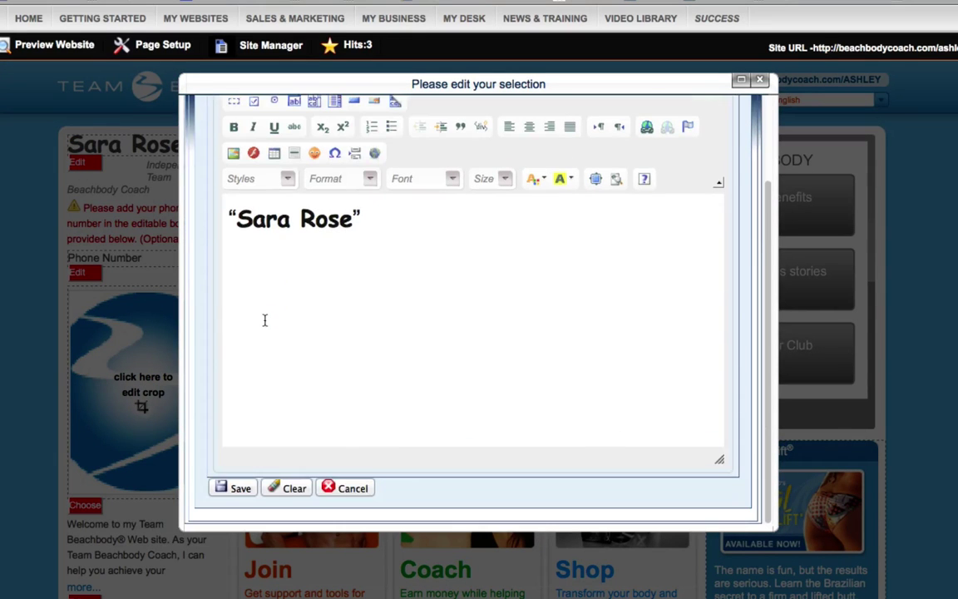
{"action": "left_click", "coordinate": [240, 488]}
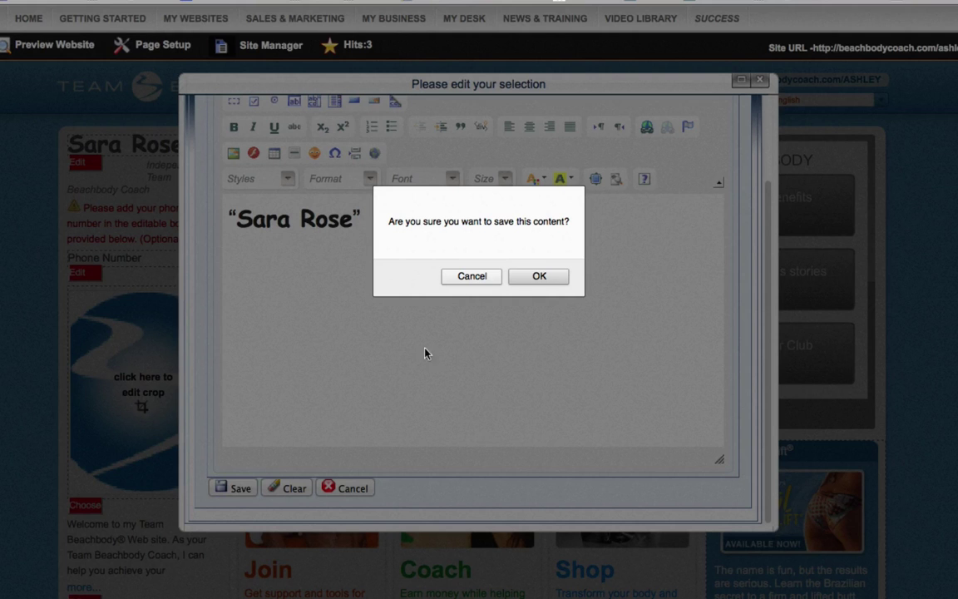
{"action": "left_click", "coordinate": [520, 276]}
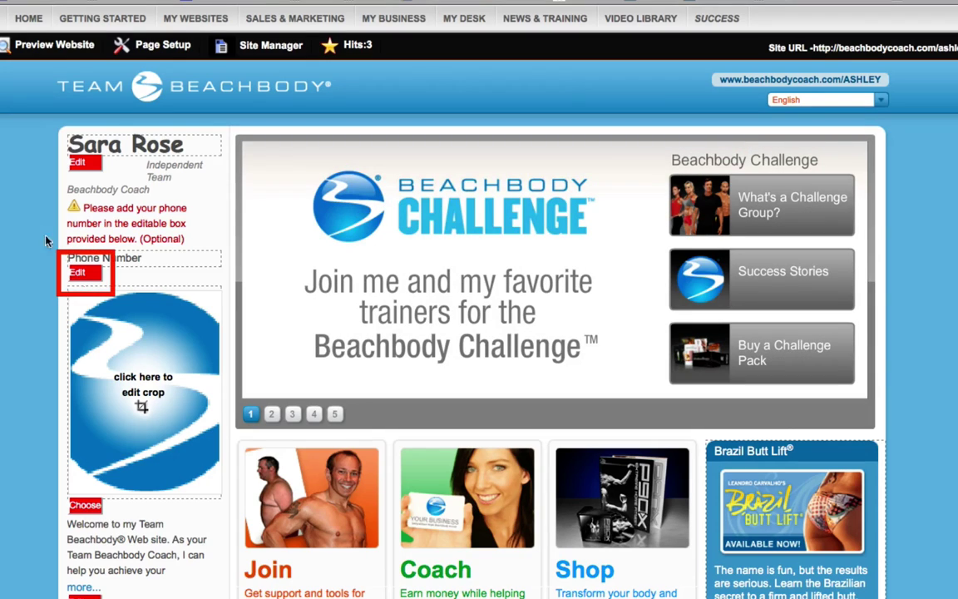
Step: Select the 'Phone Number' text in the phone block editor and save it, confirming with OK
{"action": "left_click", "coordinate": [80, 274]}
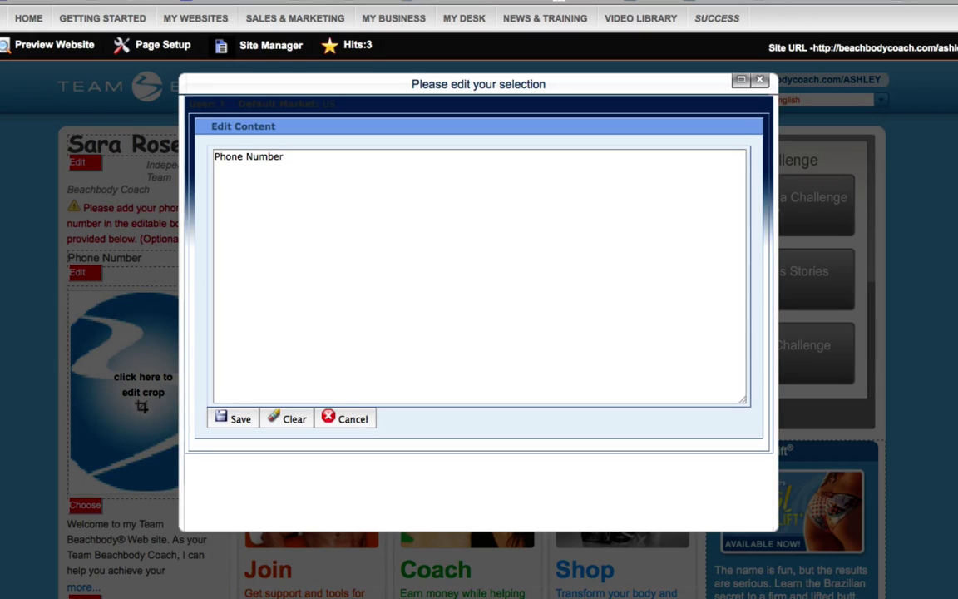
{"action": "double_click", "coordinate": [267, 158]}
{"action": "left_click_drag", "start_coordinate": [214, 156], "coordinate": [185, 158]}
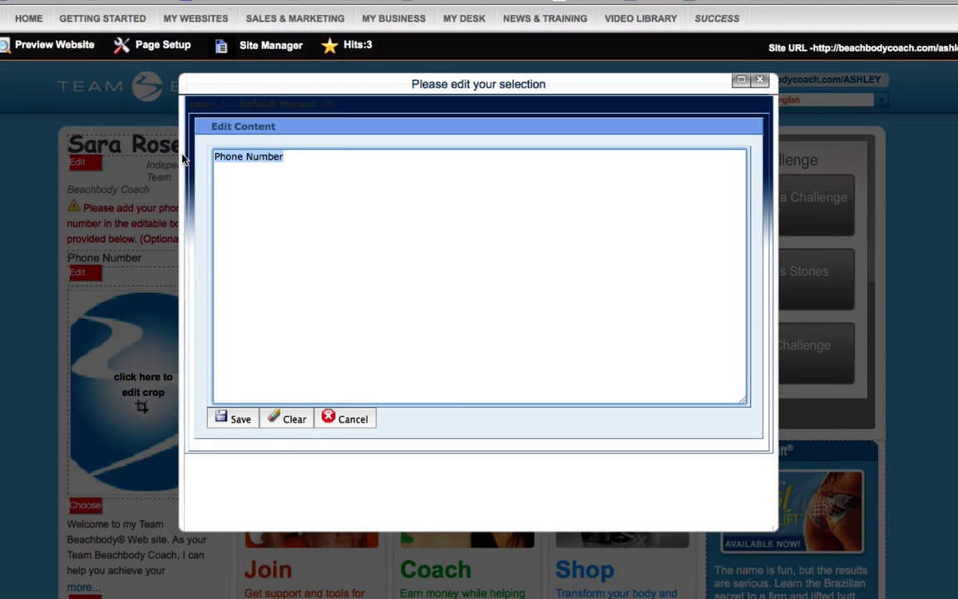
{"action": "left_click", "coordinate": [241, 419]}
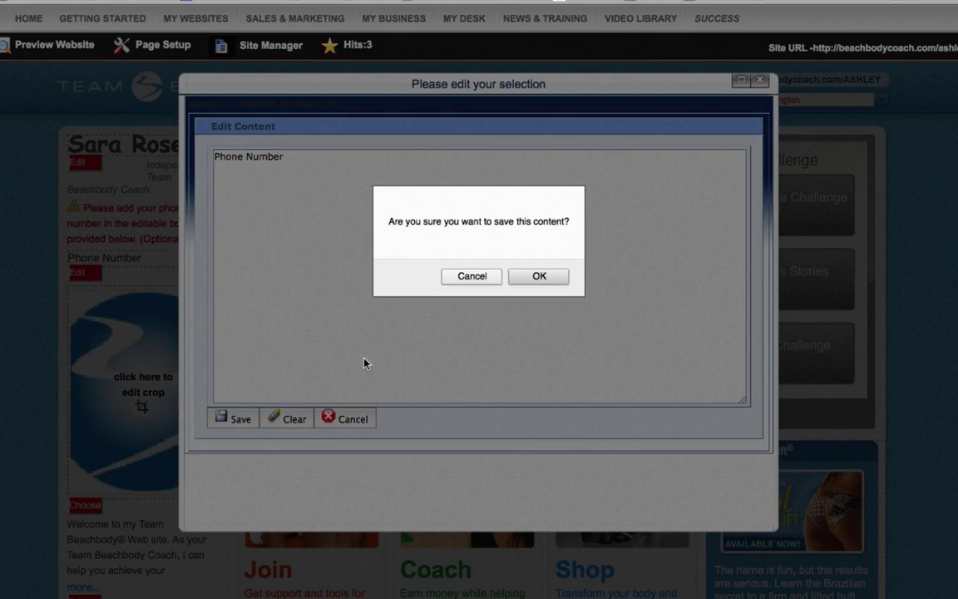
{"action": "left_click", "coordinate": [526, 279]}
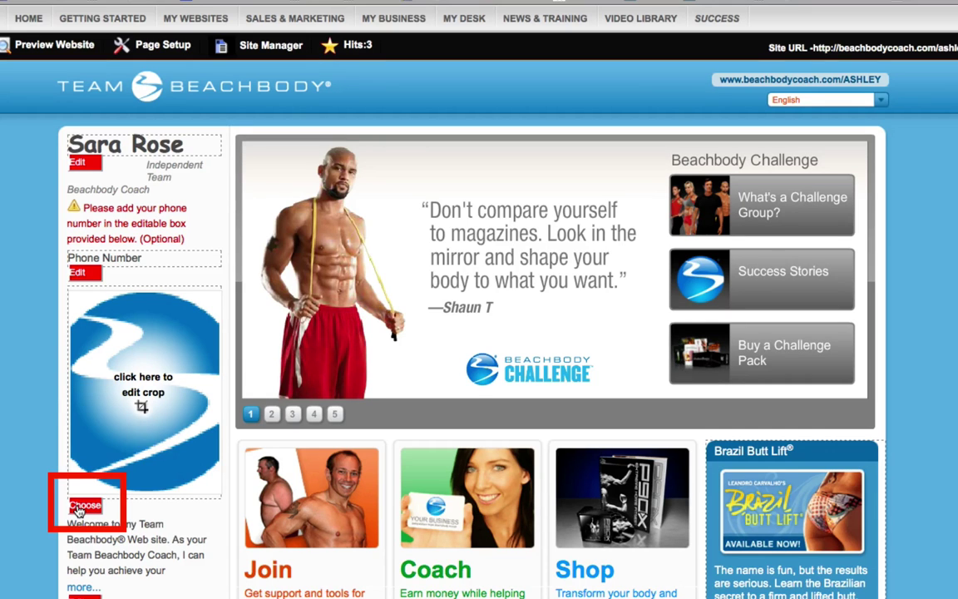
{"action": "left_click", "coordinate": [82, 505]}
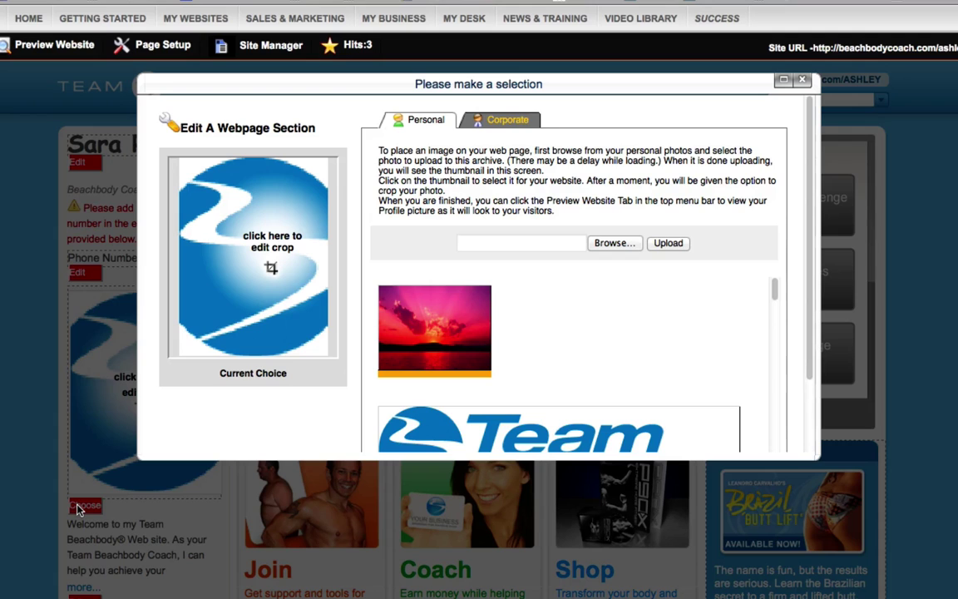
{"action": "scroll", "coordinate": [580, 363], "scroll_direction": "down", "scroll_amount": 3}
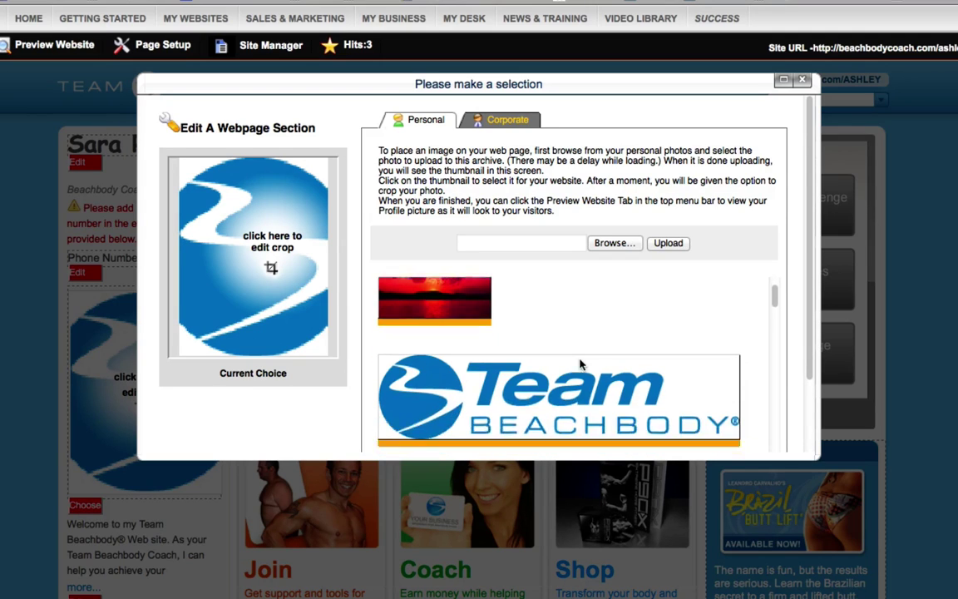
{"action": "scroll", "coordinate": [580, 363], "scroll_direction": "down", "scroll_amount": 3}
{"action": "scroll", "coordinate": [580, 363], "scroll_direction": "up", "scroll_amount": 5}
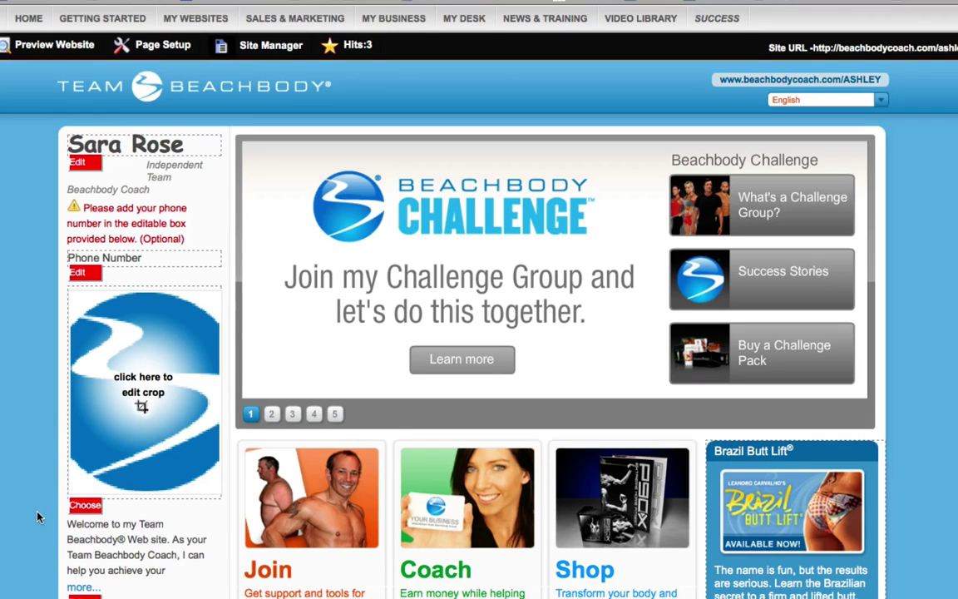
Step: Save the welcome message block and confirm with OK
{"action": "scroll", "coordinate": [36, 517], "scroll_direction": "down", "scroll_amount": 5}
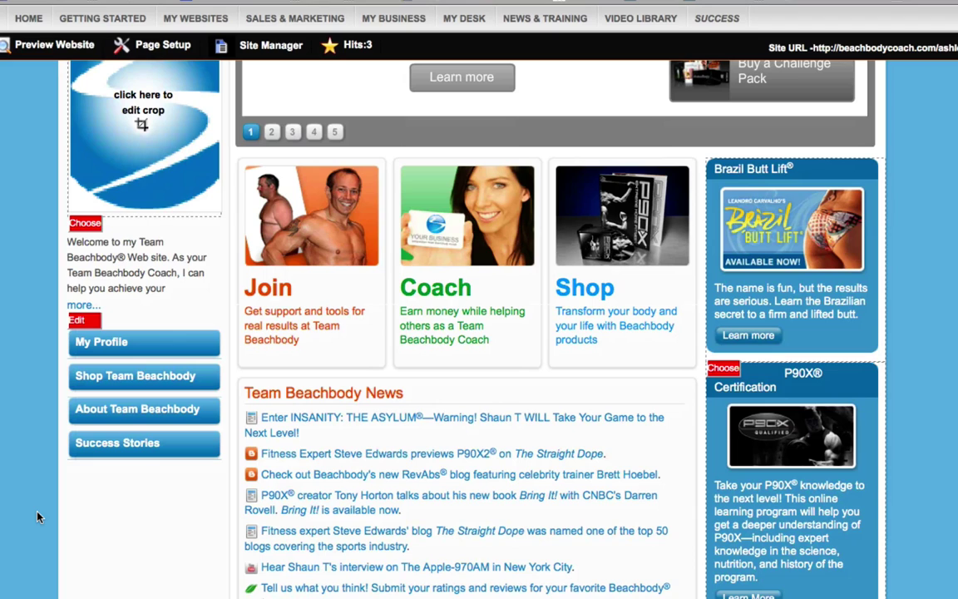
{"action": "left_click", "coordinate": [78, 321]}
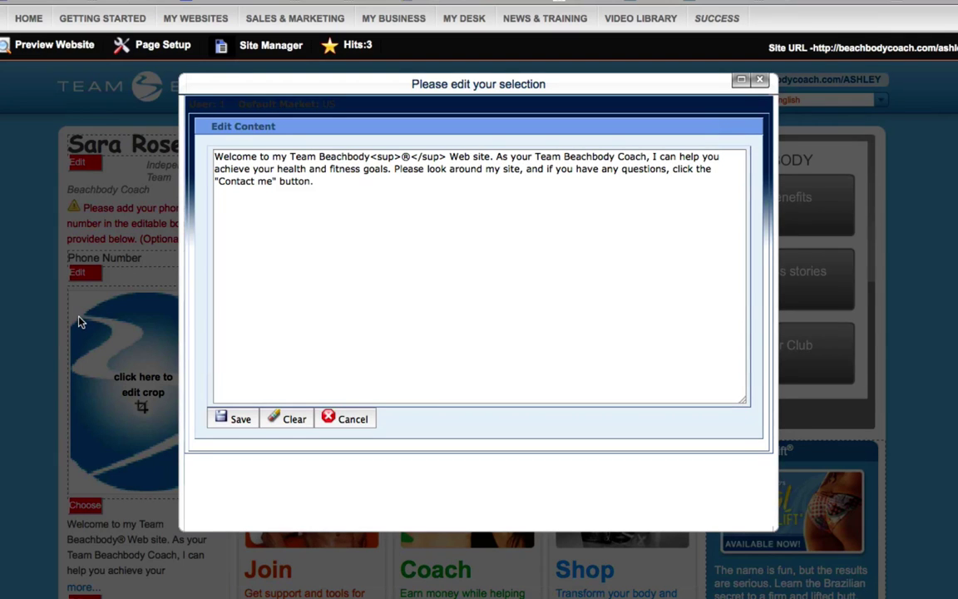
{"action": "left_click", "coordinate": [242, 421]}
{"action": "left_click", "coordinate": [535, 276]}
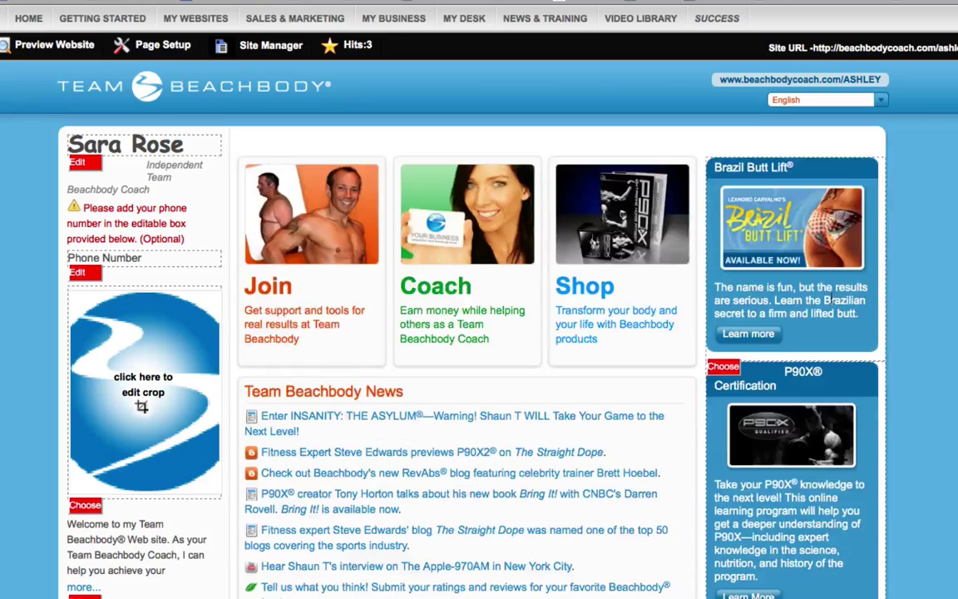
Step: Bring up the corporate promo choices for the P90X Certification sidebar box
{"action": "scroll", "coordinate": [929, 304], "scroll_direction": "down", "scroll_amount": 2}
{"action": "scroll", "coordinate": [929, 305], "scroll_direction": "down", "scroll_amount": 5}
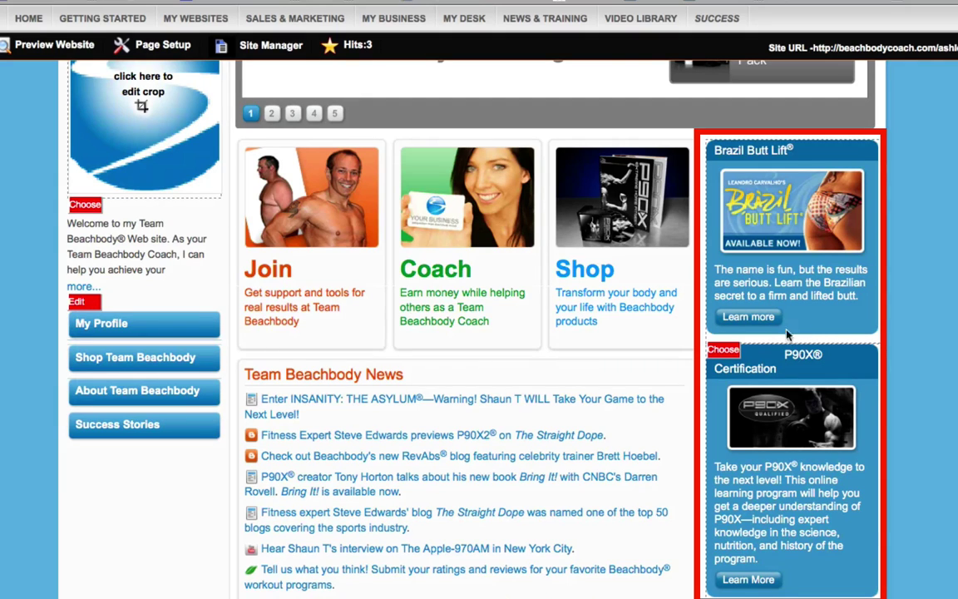
{"action": "left_click", "coordinate": [724, 349]}
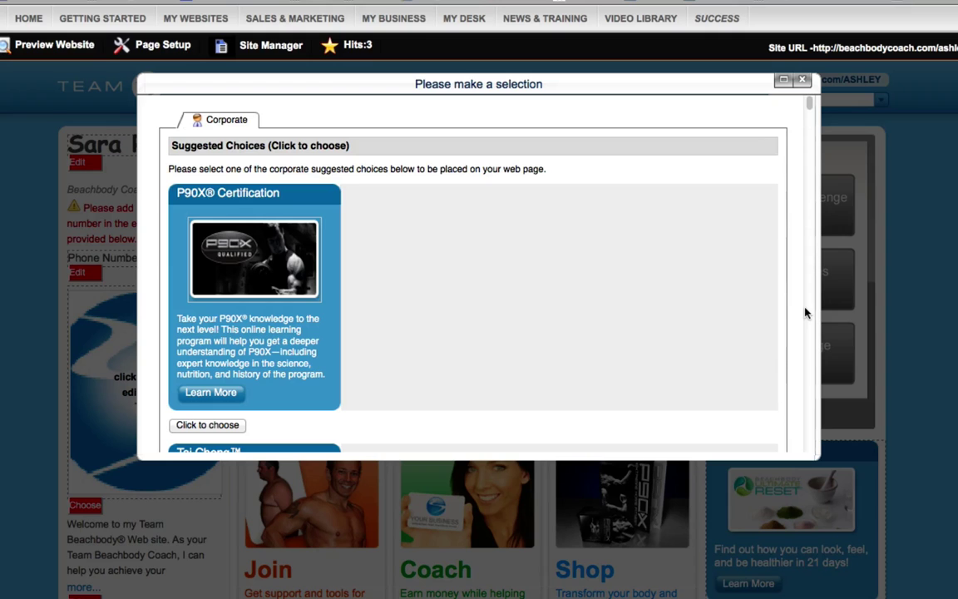
Step: Choose the P90X Certification promo and check it now appears in the sidebar
{"action": "left_click", "coordinate": [217, 430]}
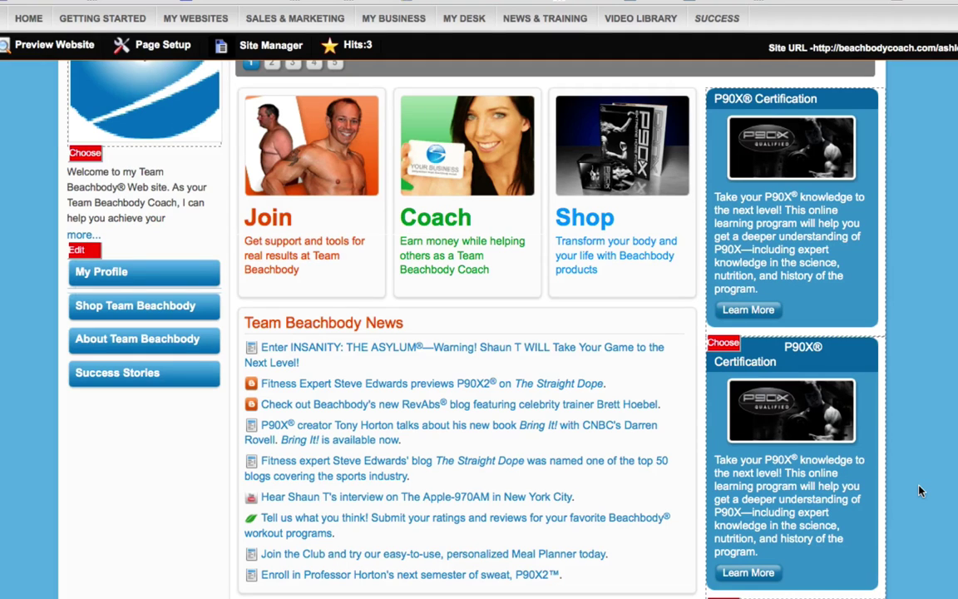
{"action": "scroll", "coordinate": [919, 490], "scroll_direction": "down", "scroll_amount": 5}
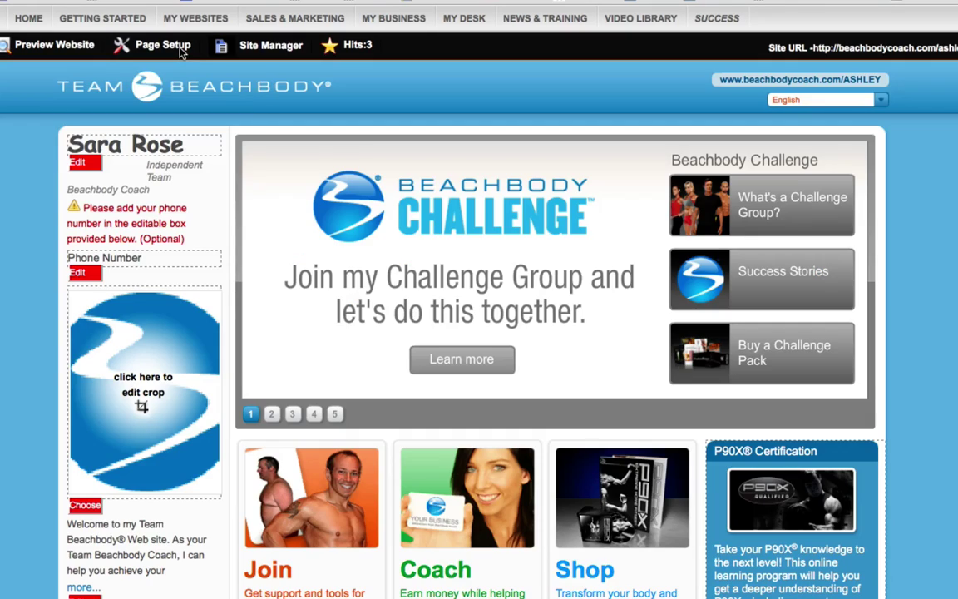
Step: Review the Add Social Networks form under Page Setup, then return to the Page Setup menu
{"action": "left_click", "coordinate": [179, 49]}
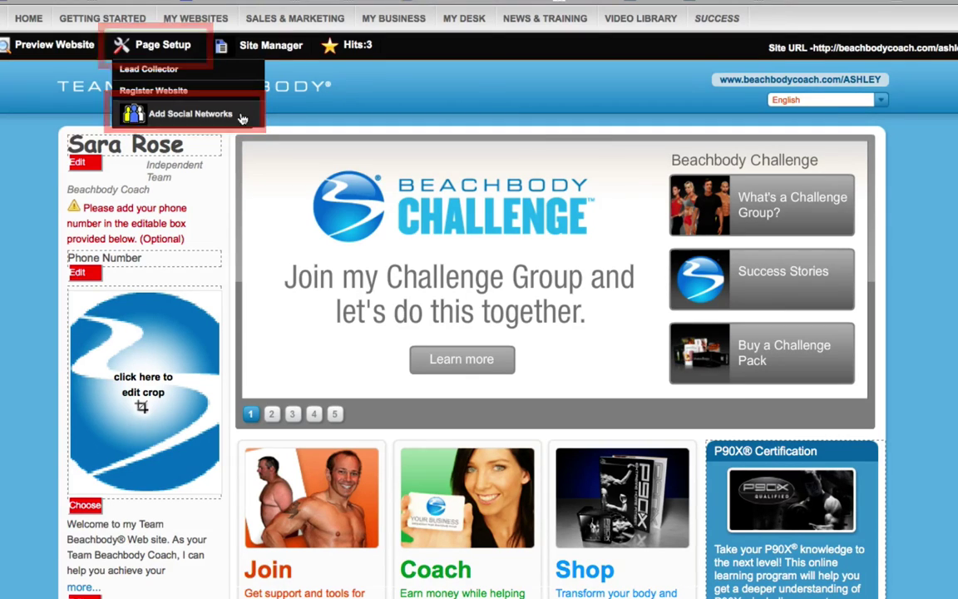
{"action": "left_click", "coordinate": [242, 118]}
{"action": "scroll", "coordinate": [67, 232], "scroll_direction": "down", "scroll_amount": 5}
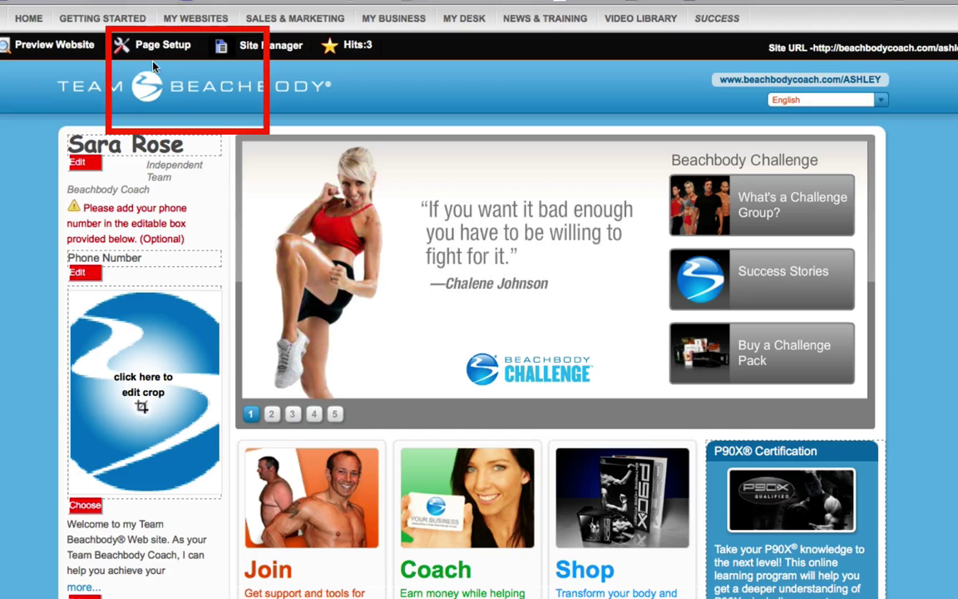
{"action": "left_click", "coordinate": [138, 55]}
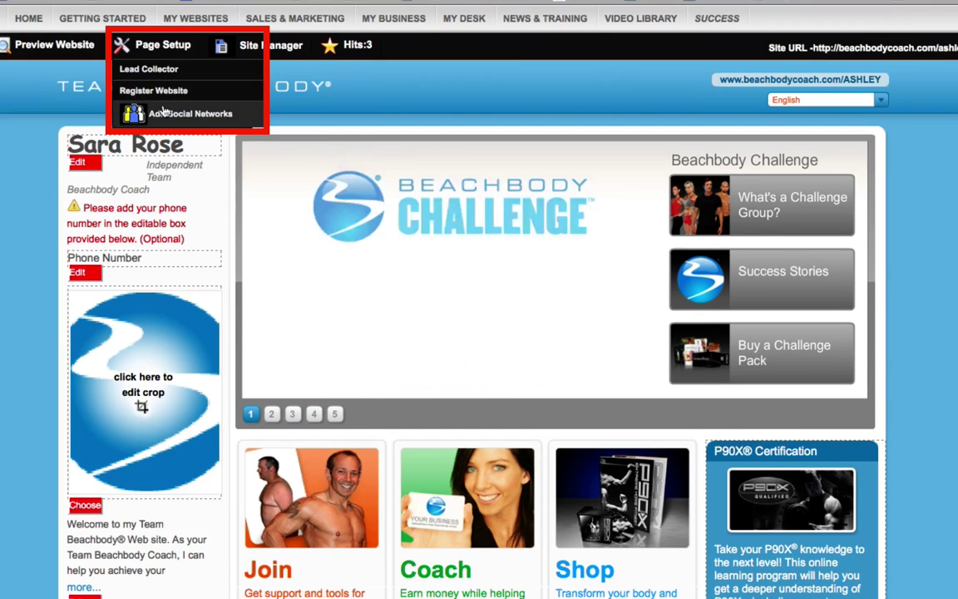
Step: In Lead Collector, toggle Street Address off again and mark Phone as required
{"action": "left_click", "coordinate": [224, 73]}
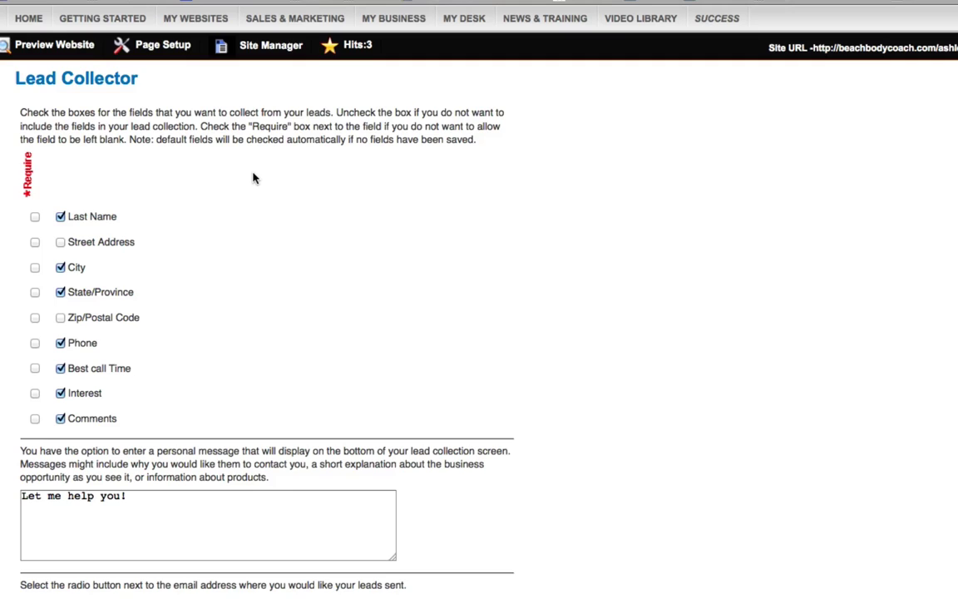
{"action": "scroll", "coordinate": [254, 178], "scroll_direction": "down", "scroll_amount": 3}
{"action": "left_click", "coordinate": [60, 138]}
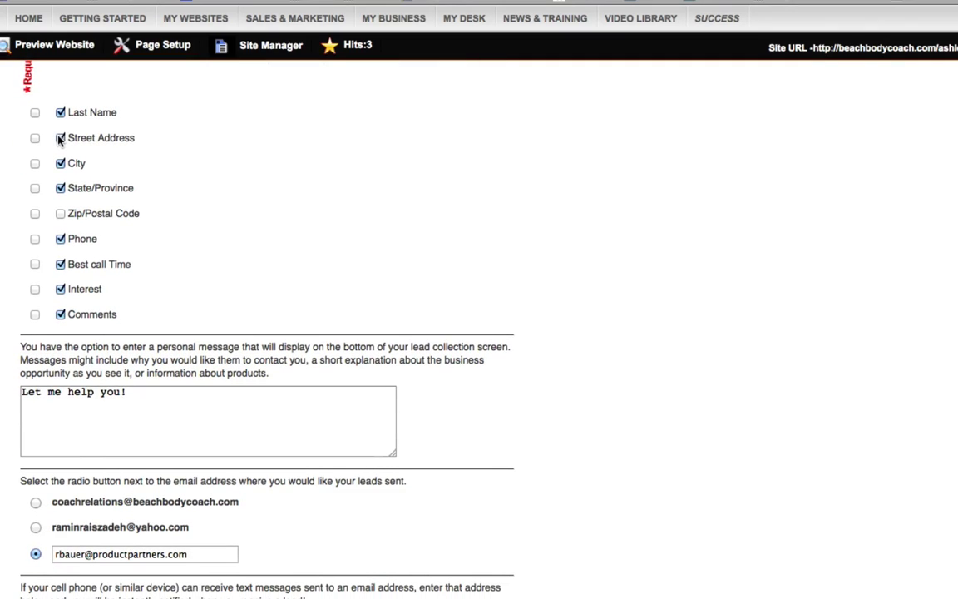
{"action": "left_click", "coordinate": [60, 138]}
{"action": "left_click", "coordinate": [35, 238]}
{"action": "left_click", "coordinate": [60, 238]}
{"action": "scroll", "coordinate": [147, 235], "scroll_direction": "down", "scroll_amount": 2}
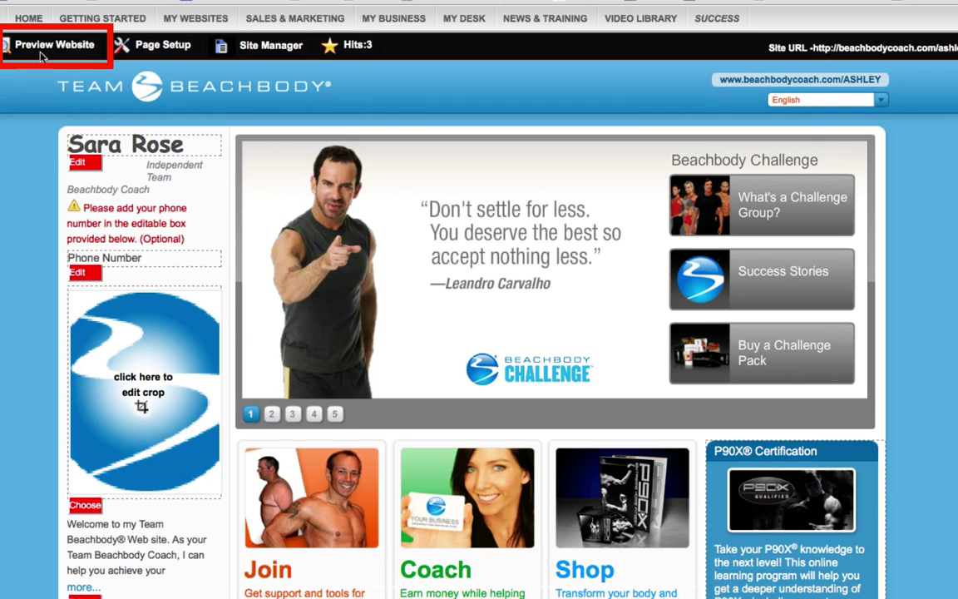
{"action": "left_click", "coordinate": [88, 51]}
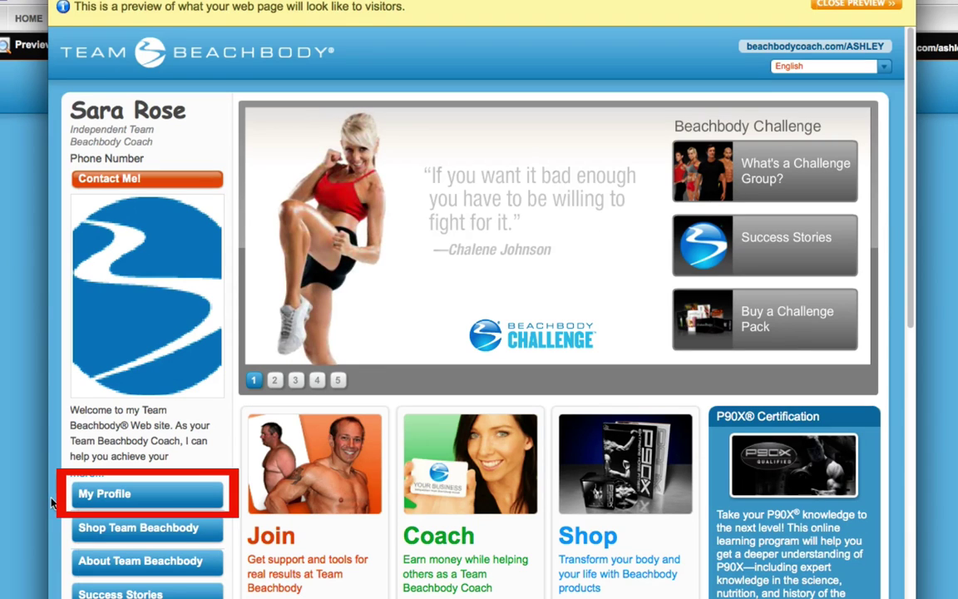
{"action": "left_click", "coordinate": [83, 494]}
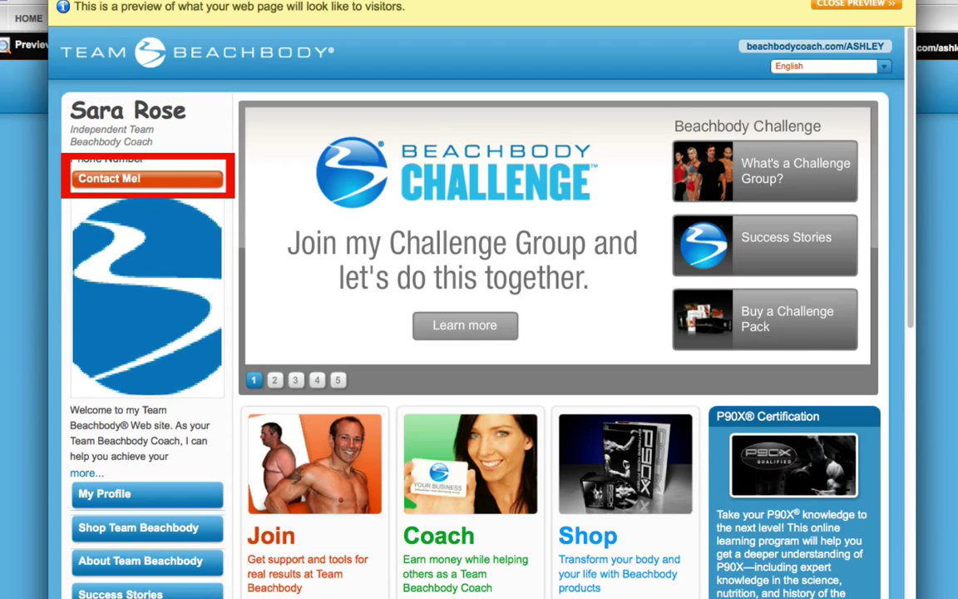
{"action": "left_click", "coordinate": [98, 176]}
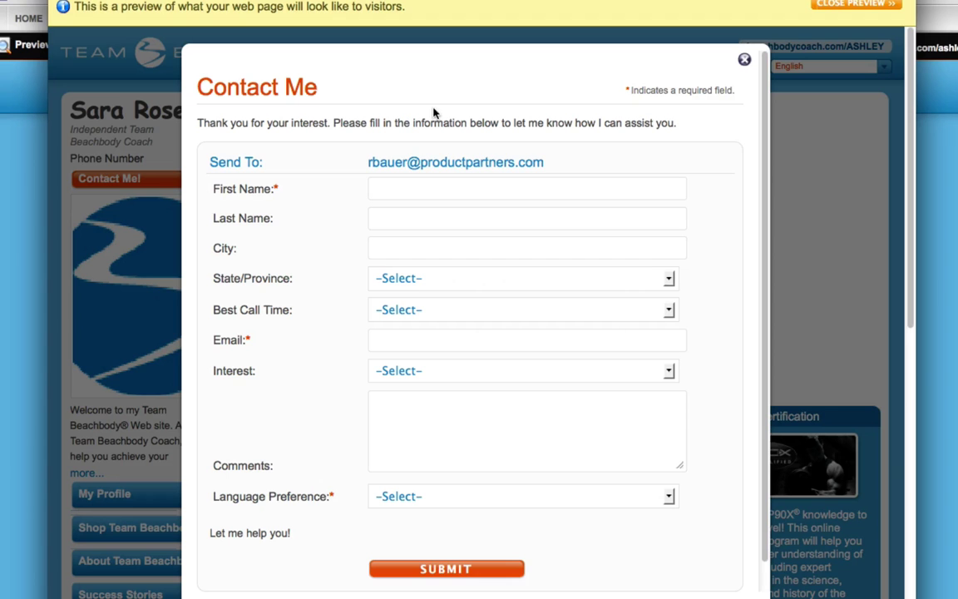
{"action": "left_click", "coordinate": [744, 61]}
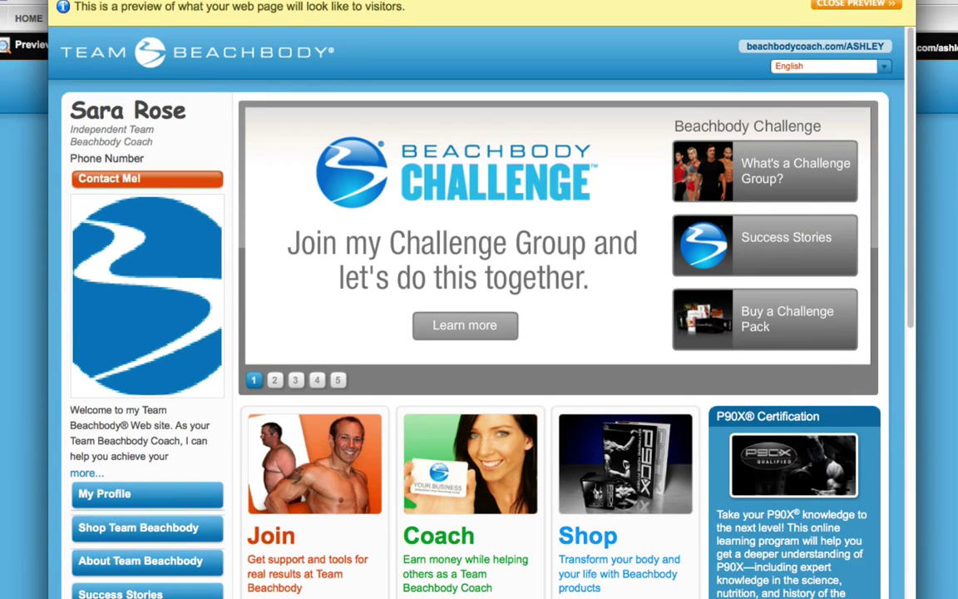
{"action": "left_click", "coordinate": [29, 86]}
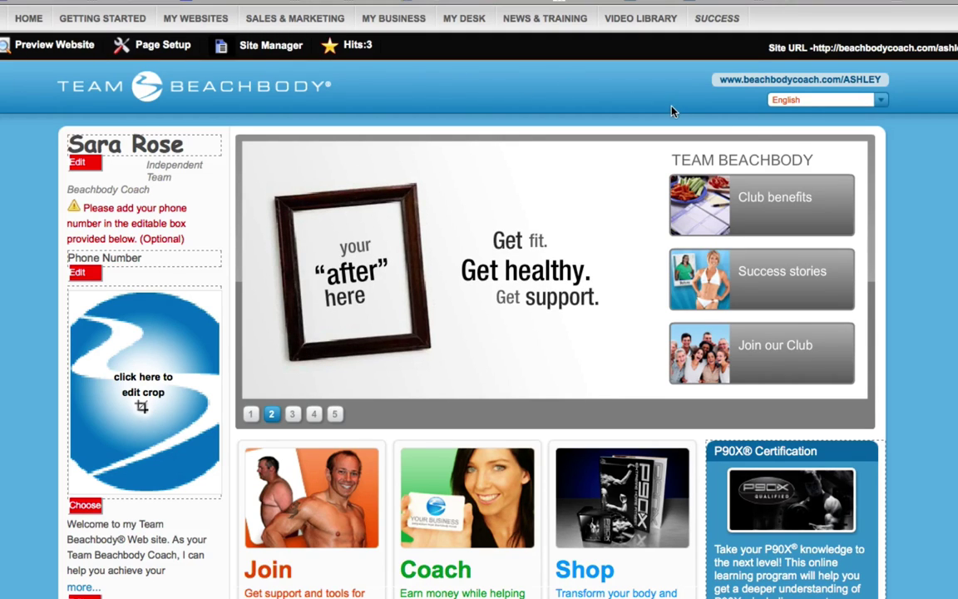
Step: Switch the site editor language to Spanish and look over the Spanish page
{"action": "left_click", "coordinate": [881, 100]}
{"action": "left_click", "coordinate": [874, 125]}
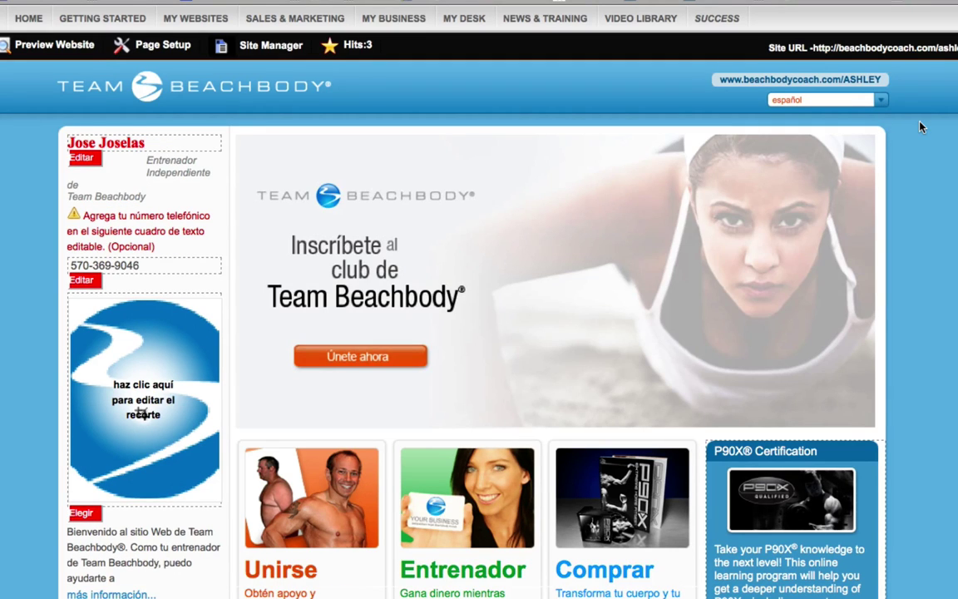
{"action": "scroll", "coordinate": [921, 126], "scroll_direction": "down", "scroll_amount": 2}
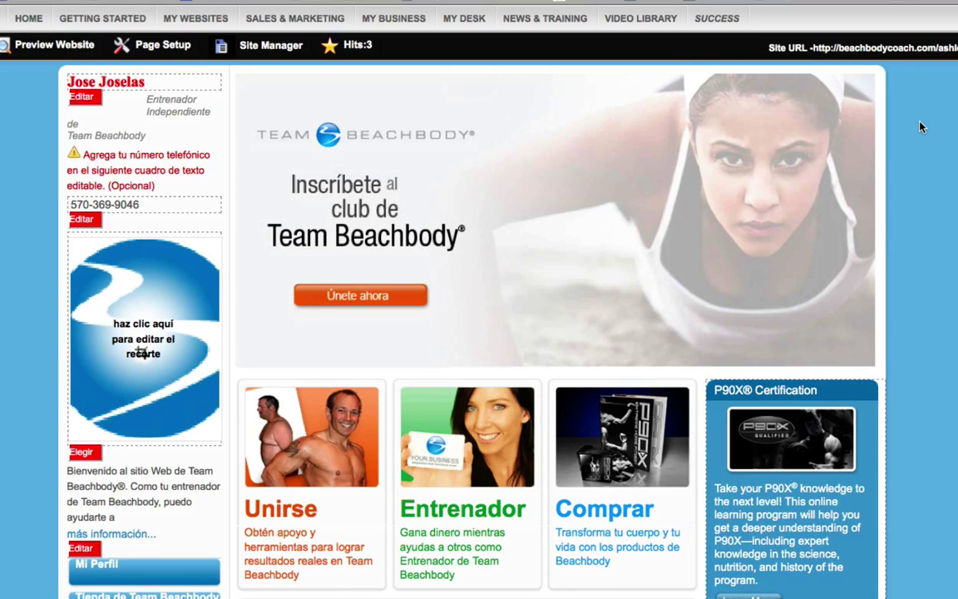
{"action": "scroll", "coordinate": [920, 127], "scroll_direction": "up", "scroll_amount": 2}
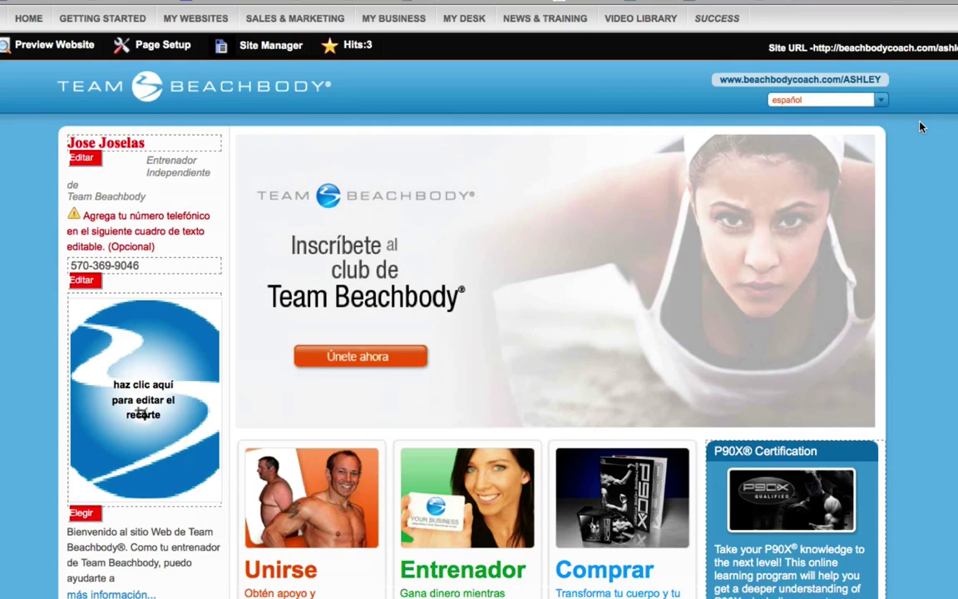
{"action": "mouse_move", "coordinate": [235, 23]}
{"action": "mouse_move", "coordinate": [275, 59]}
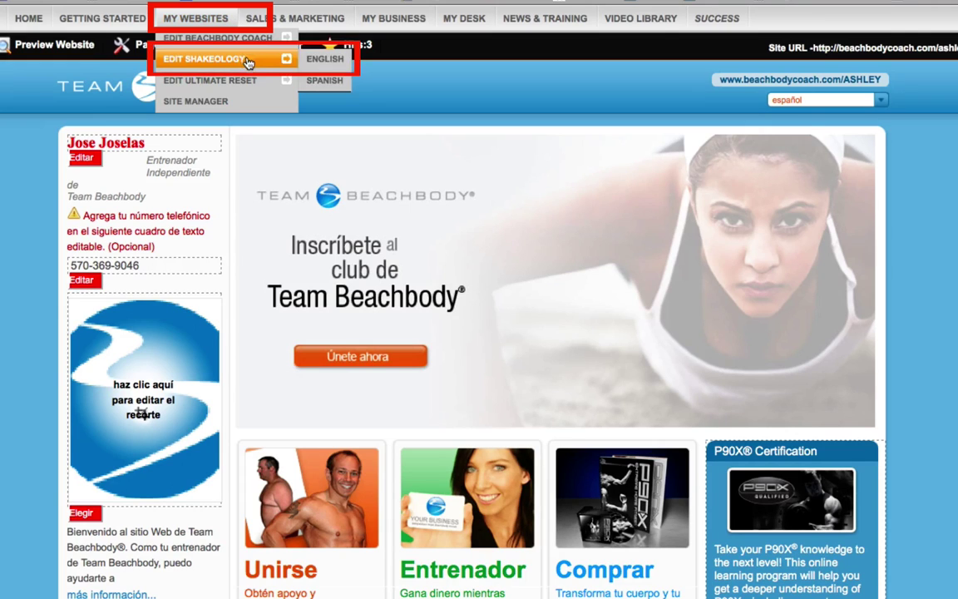
Step: Open the English Shakeology site for editing and confirm English in its language dropdown
{"action": "left_click", "coordinate": [322, 62]}
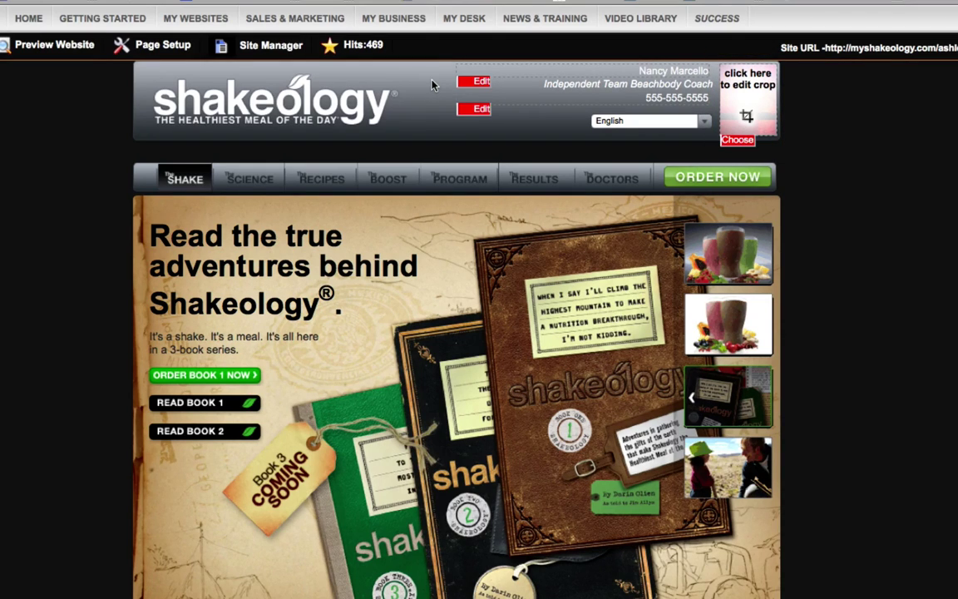
{"action": "left_click", "coordinate": [698, 121]}
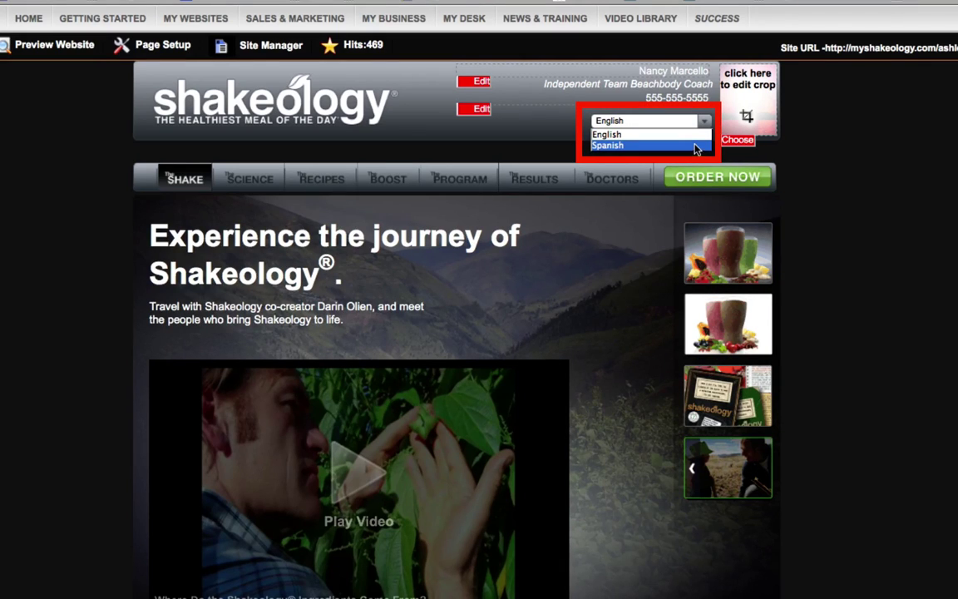
{"action": "left_click", "coordinate": [695, 134]}
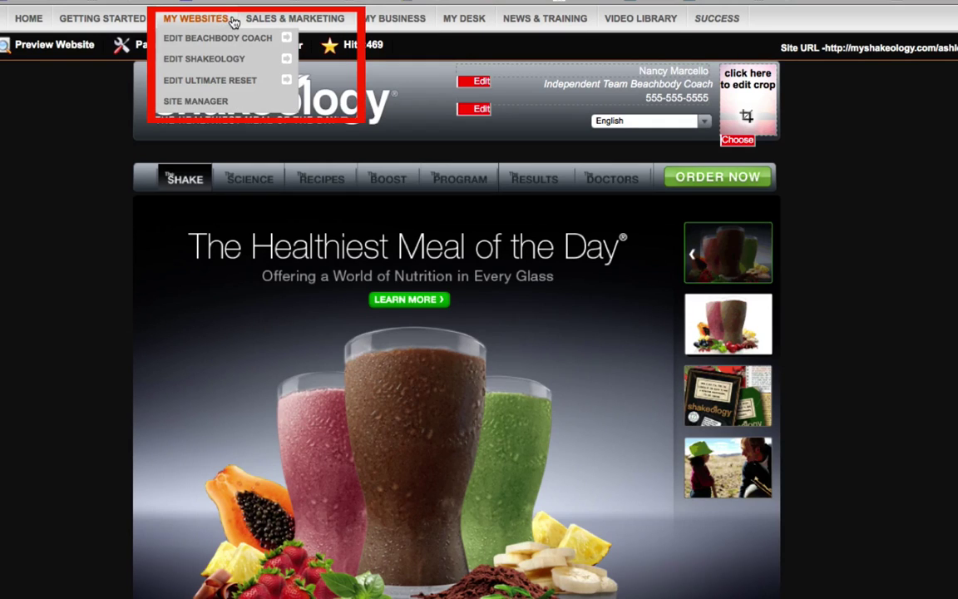
Step: Open the English version of the Ultimate Reset site for editing from My Websites
{"action": "mouse_move", "coordinate": [258, 86]}
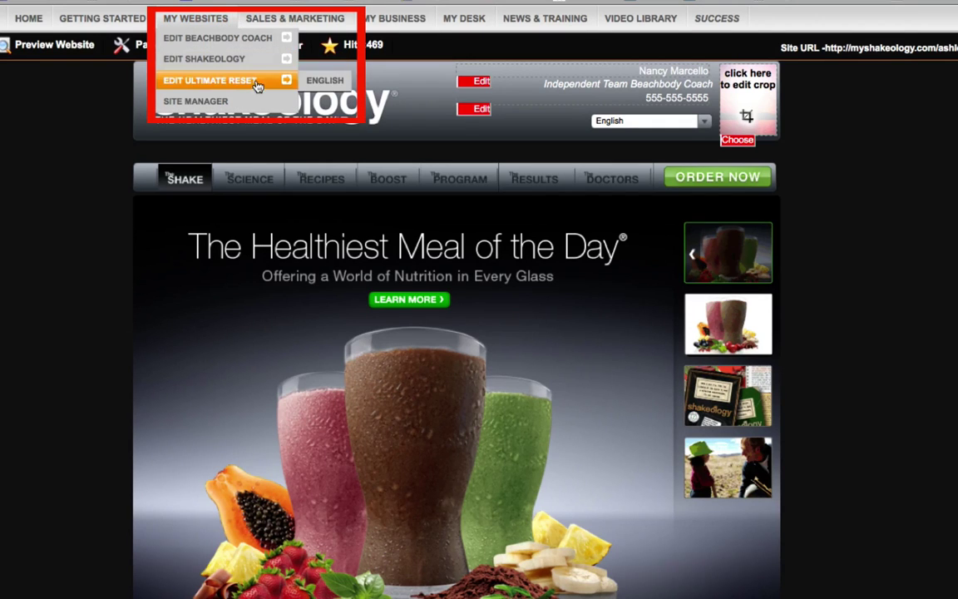
{"action": "left_click", "coordinate": [325, 83]}
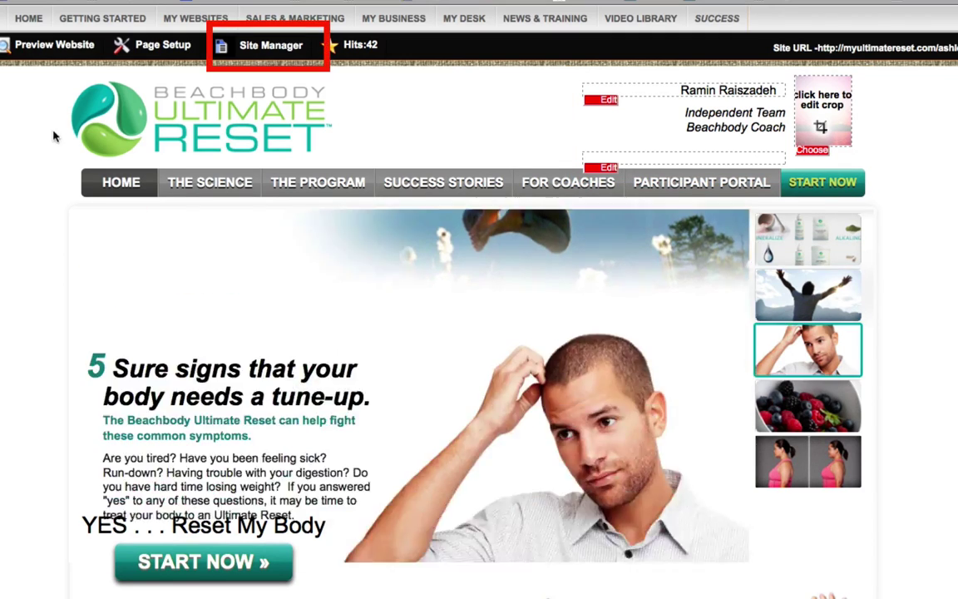
Step: Review all three sites in Site Manager, leaving the Beachbody Coach site set to Active
{"action": "left_click", "coordinate": [295, 55]}
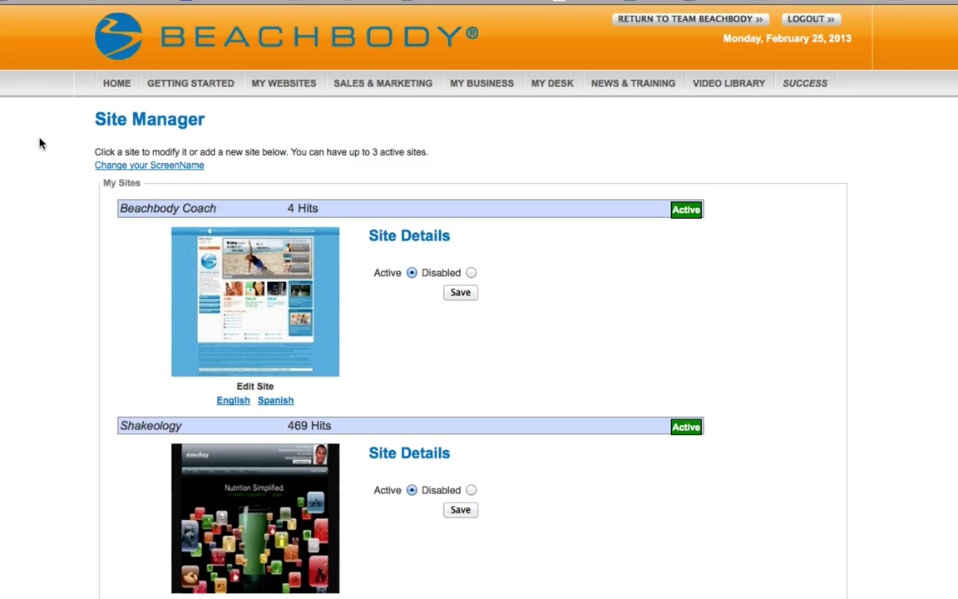
{"action": "scroll", "coordinate": [39, 144], "scroll_direction": "down", "scroll_amount": 1}
{"action": "scroll", "coordinate": [39, 144], "scroll_direction": "down", "scroll_amount": 2}
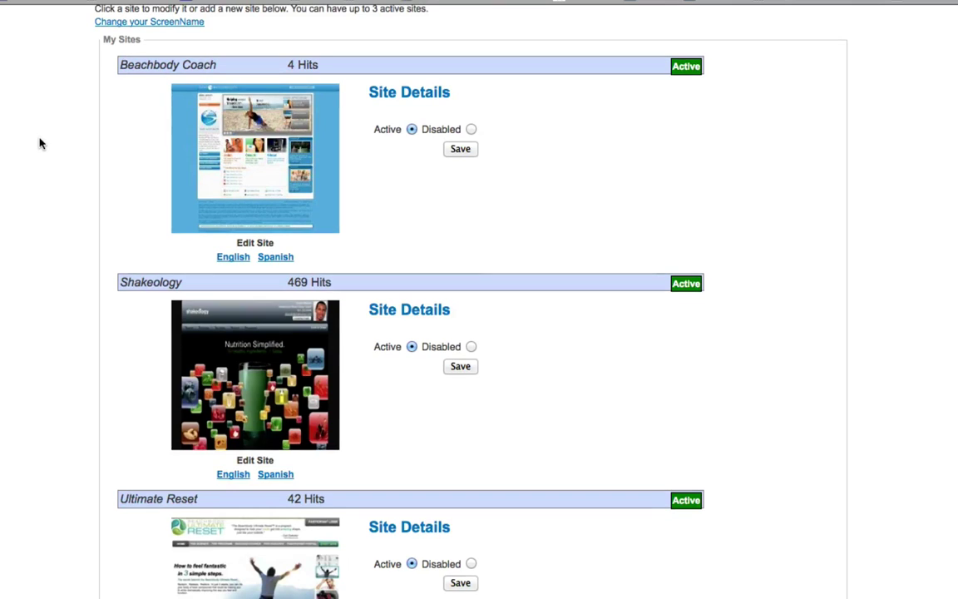
{"action": "scroll", "coordinate": [39, 144], "scroll_direction": "down", "scroll_amount": 1}
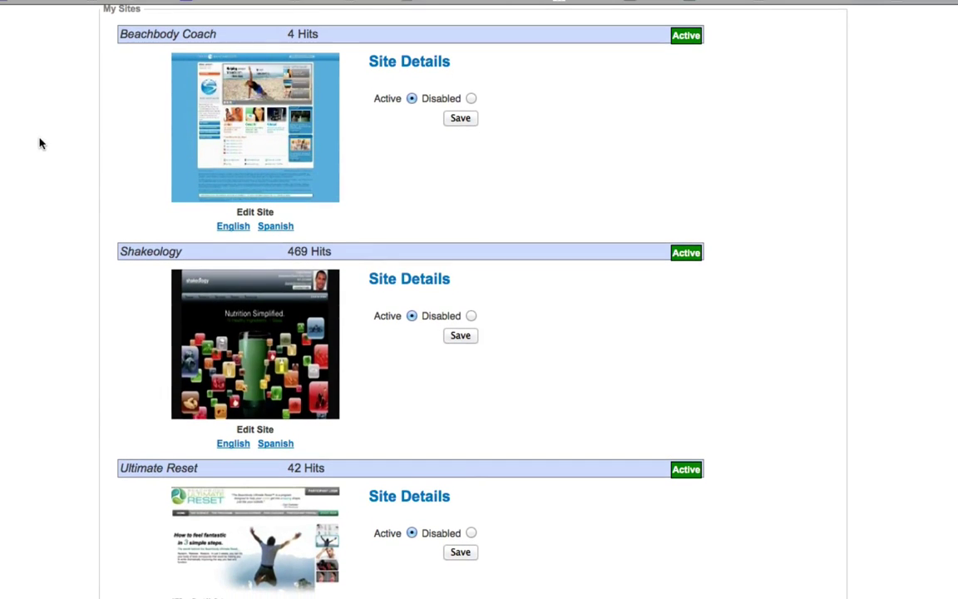
{"action": "left_click", "coordinate": [470, 98]}
{"action": "left_click", "coordinate": [412, 98]}
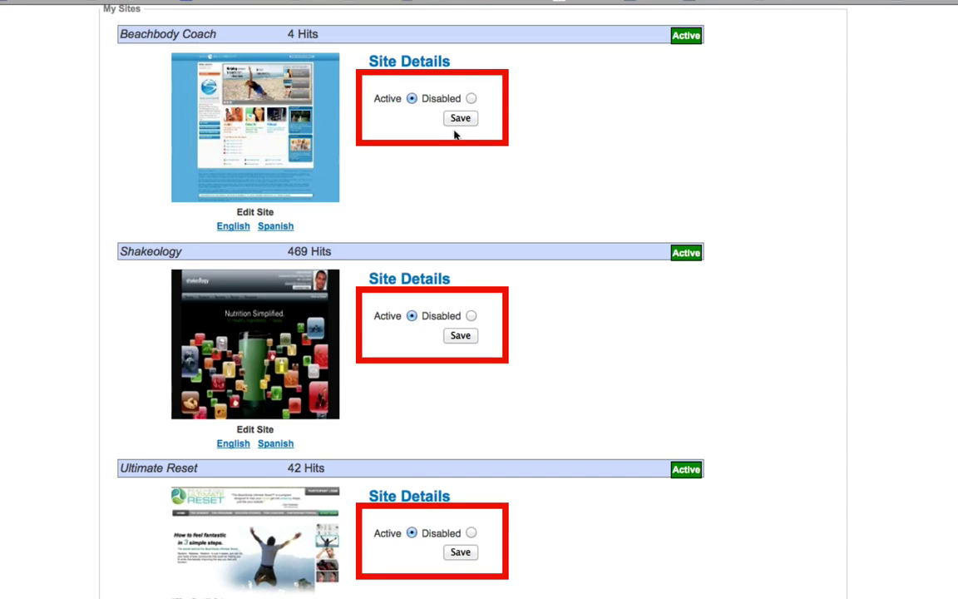